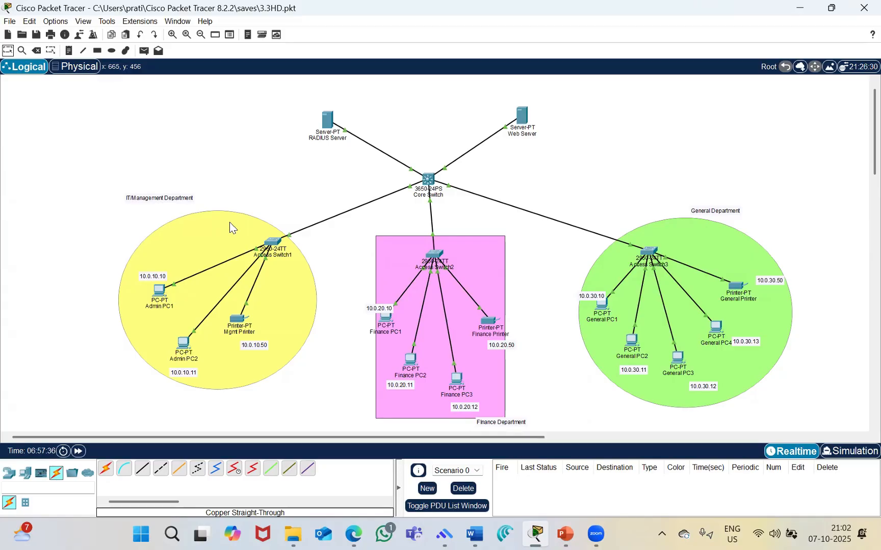
# Open the command prompt on Admin PC2 in the IT/Management Department
pyautogui.scroll(-3, 230, 228)
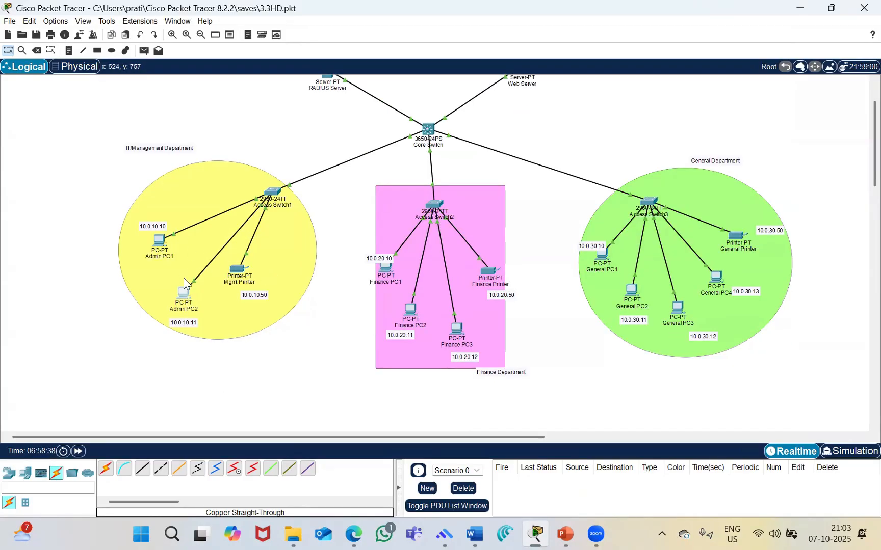
pyautogui.click(183, 294)
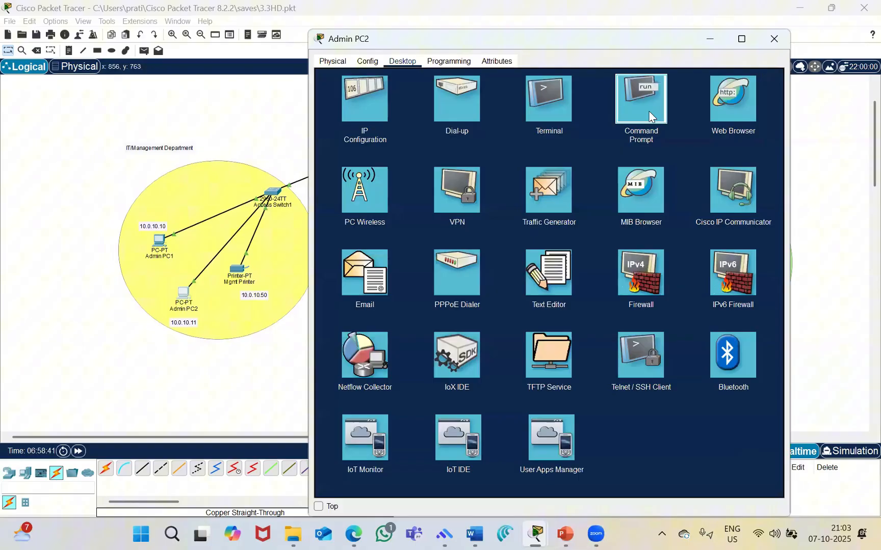
pyautogui.click(648, 97)
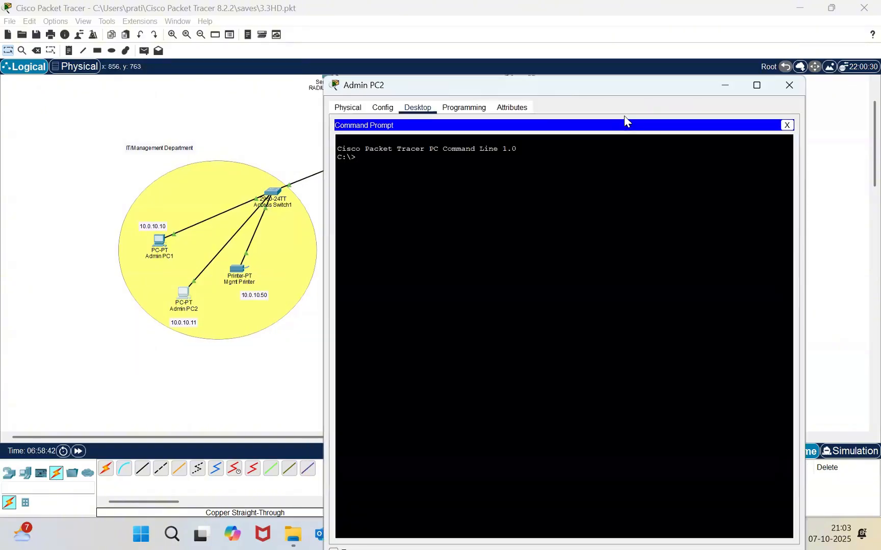
# Ping 10.0.10.11 from Admin PC2 and check the replies and packet statistics
pyautogui.write('p')
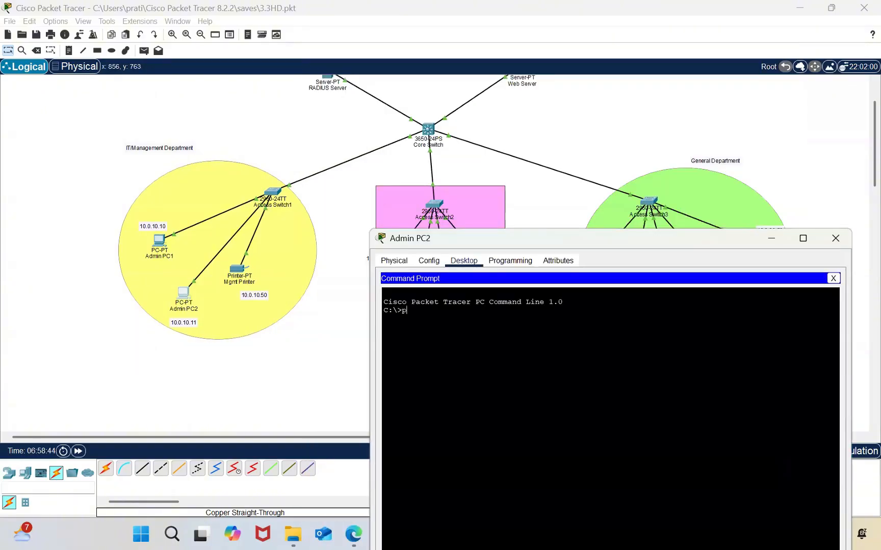
pyautogui.write('ing 10.0.10.11')
pyautogui.press('Return')
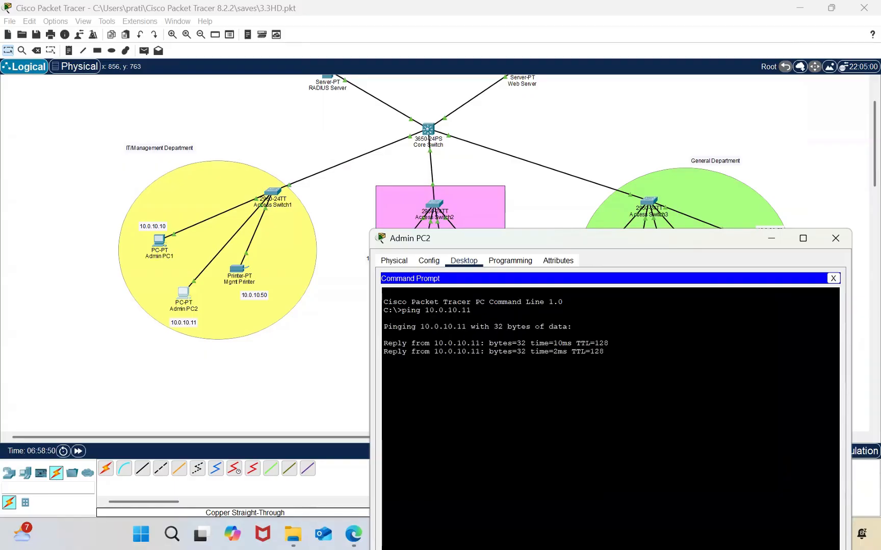
pyautogui.moveTo(406, 344); pyautogui.dragTo(450, 409)
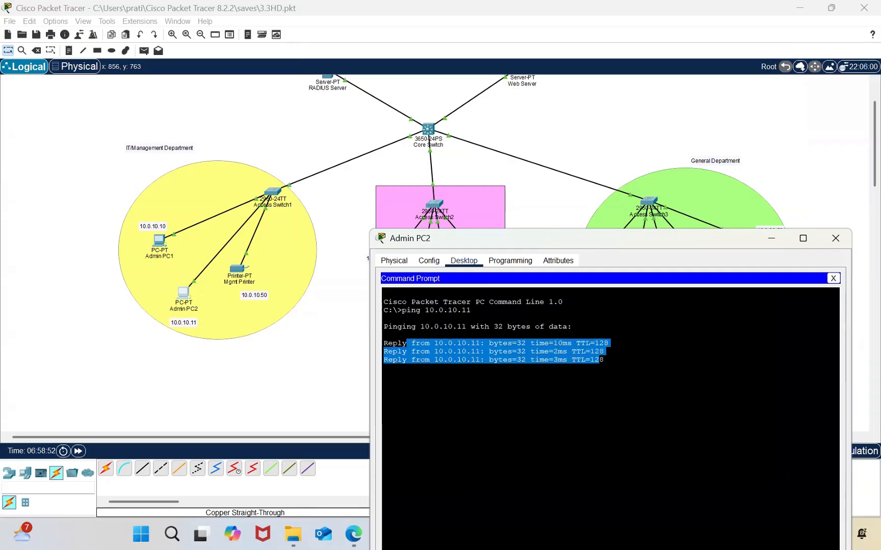
pyautogui.click(450, 414)
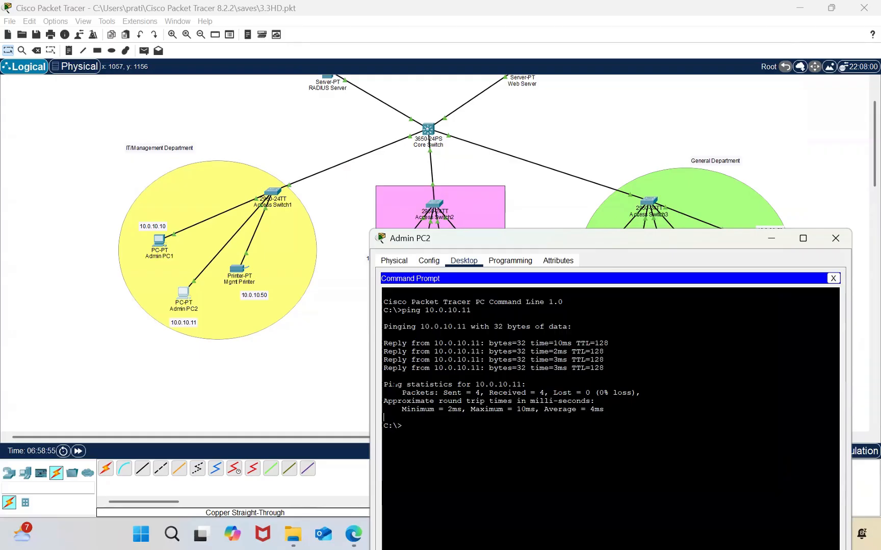
pyautogui.moveTo(526, 384); pyautogui.dragTo(401, 425)
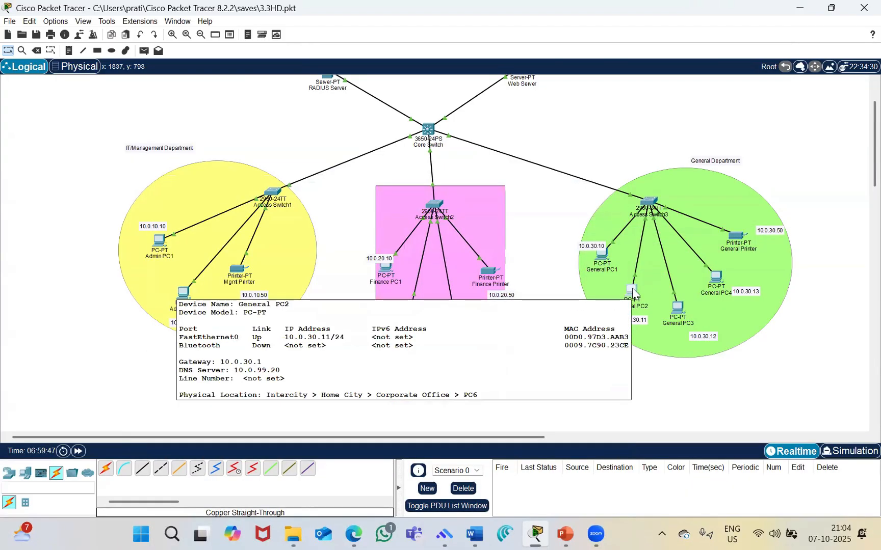
# Open General PC2's command prompt and move its window down to uncover the department topology
pyautogui.click(633, 291)
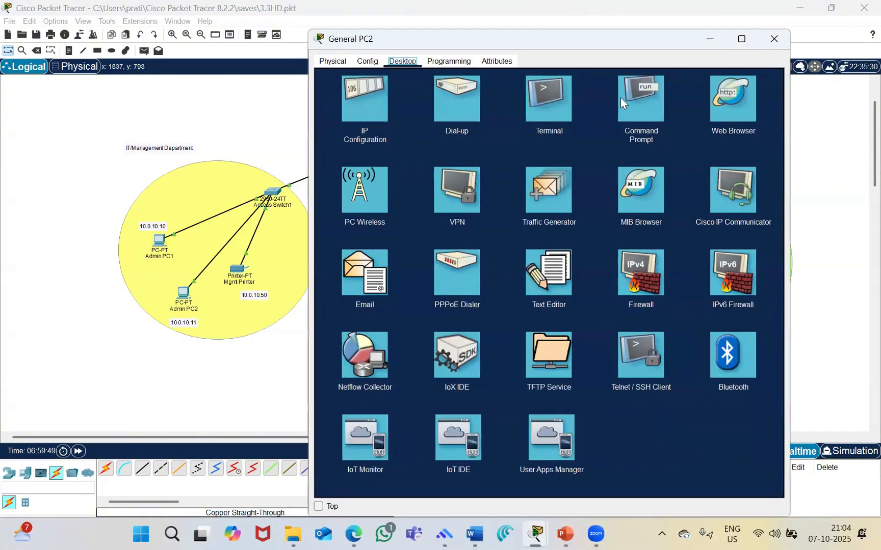
pyautogui.click(643, 99)
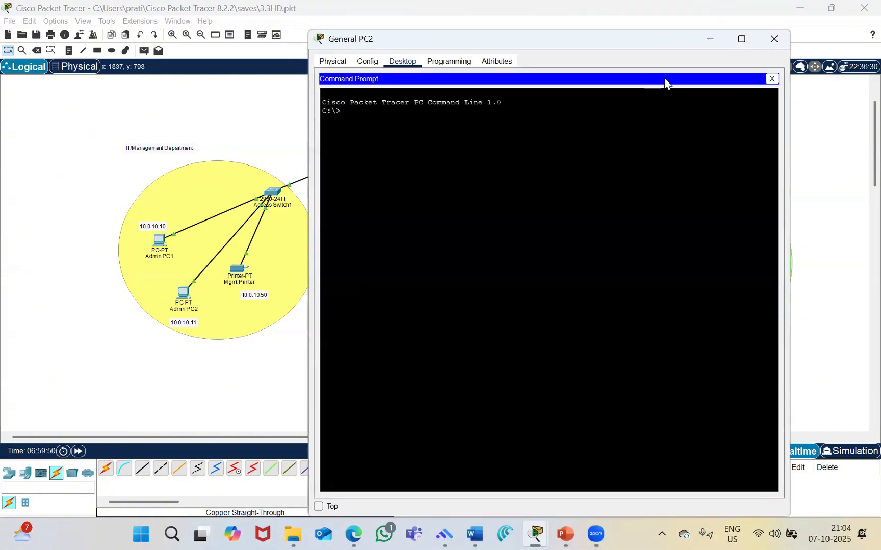
pyautogui.moveTo(525, 34); pyautogui.dragTo(548, 179)
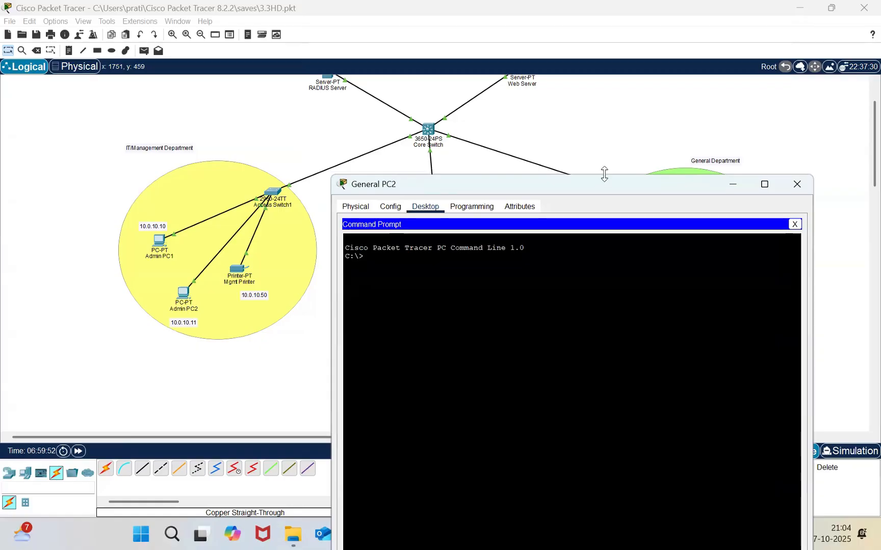
pyautogui.moveTo(603, 174); pyautogui.dragTo(484, 375)
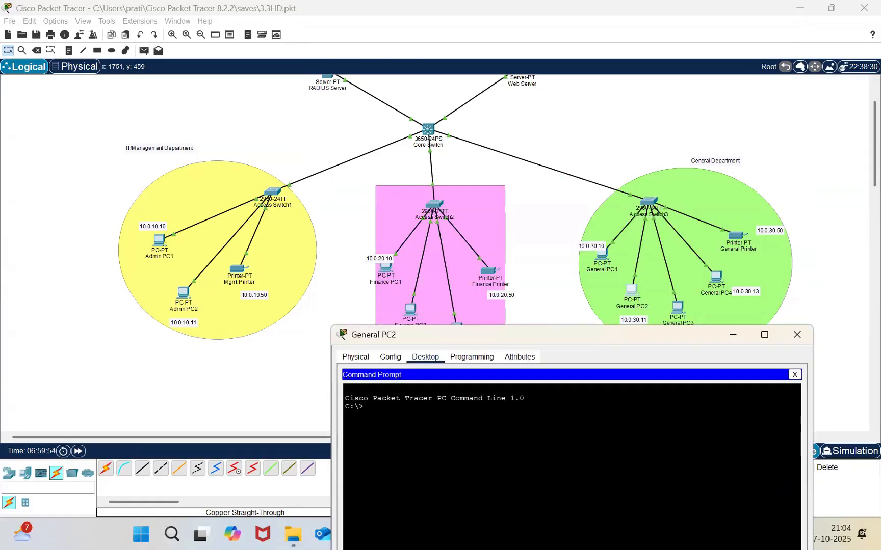
# Ping 10.0.10.11 from General PC2, check the replies and loss statistics, and minimize the device window
pyautogui.write('ping ')
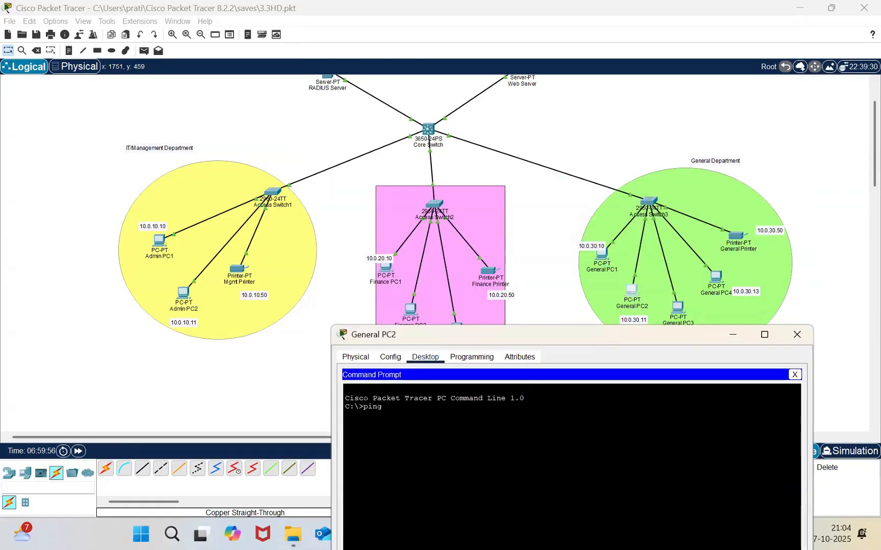
pyautogui.write('10.0.10.11')
pyautogui.press('Return')
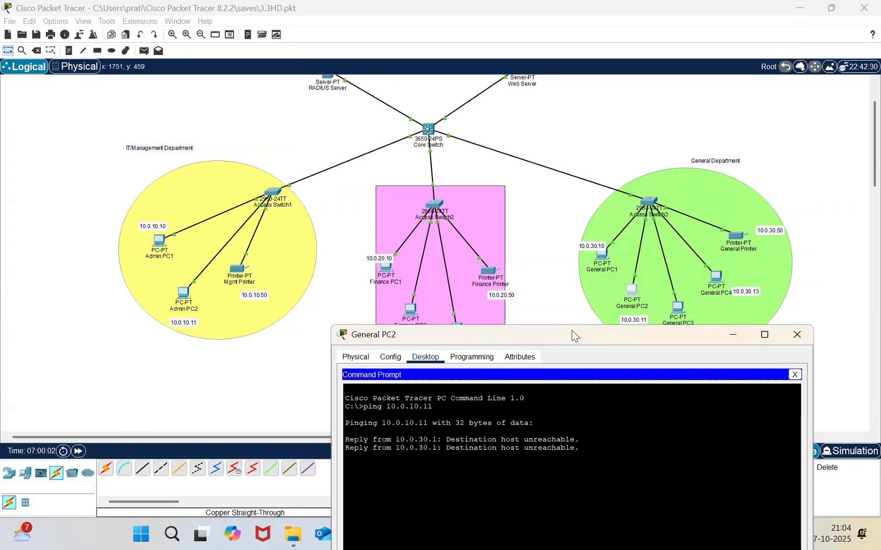
pyautogui.moveTo(574, 335); pyautogui.dragTo(559, 240)
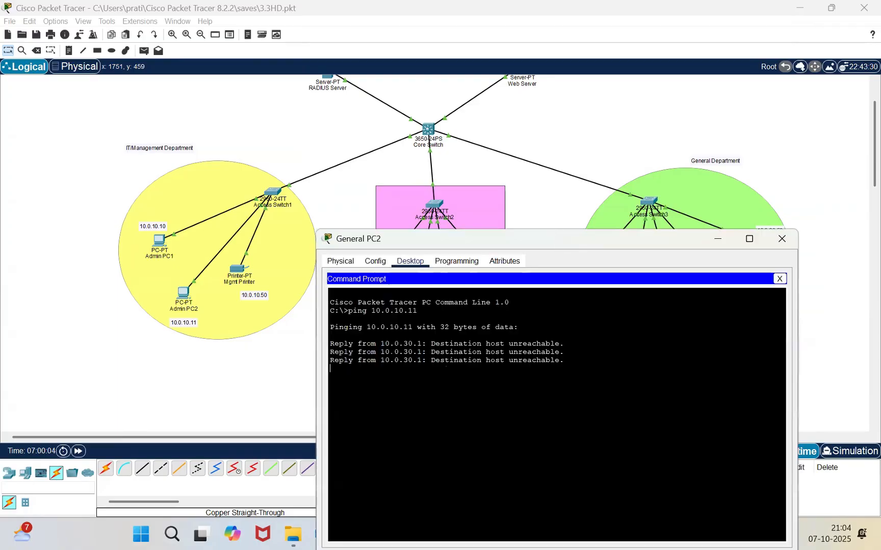
pyautogui.moveTo(330, 335); pyautogui.dragTo(472, 385)
pyautogui.click(555, 392)
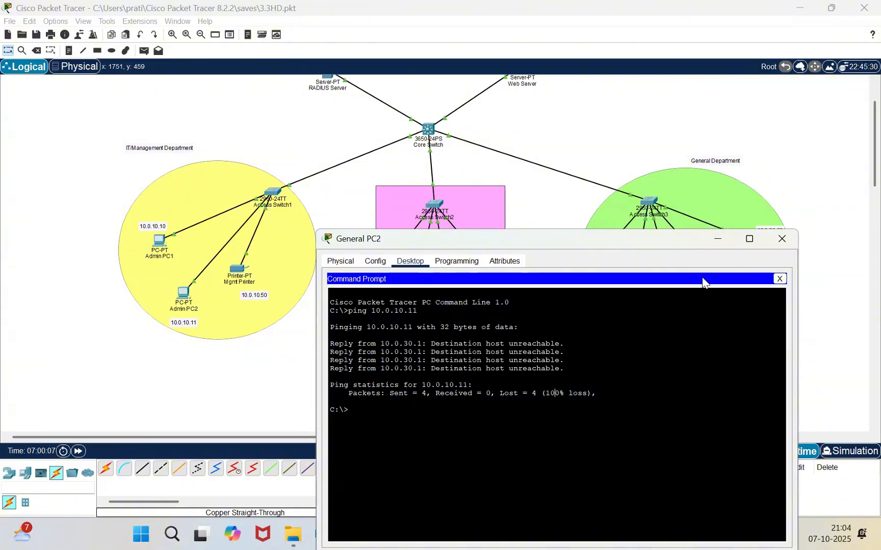
pyautogui.click(718, 239)
# Review the access lists in the Core Switch's command-line output, especially the GENERAL-ACL entries, and minimize its window
pyautogui.scroll(2, 469, 144)
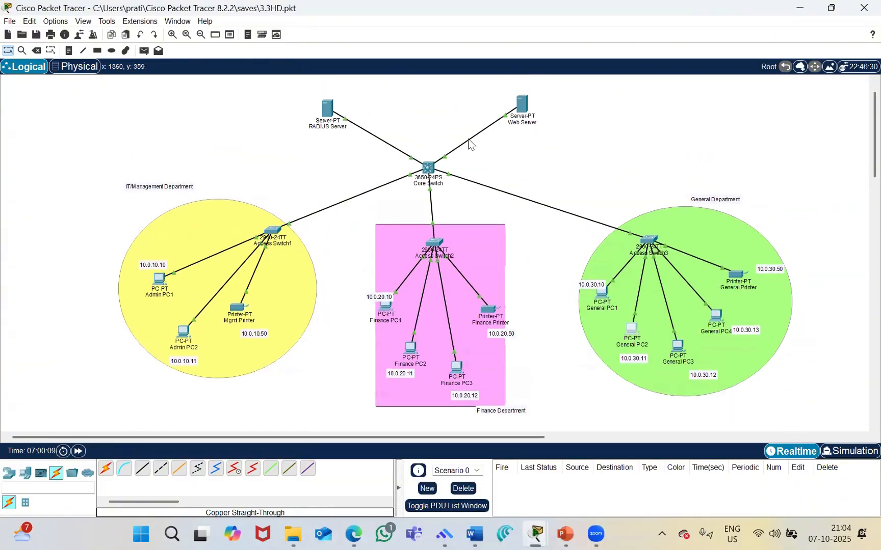
pyautogui.click(429, 168)
pyautogui.scroll(20, 460, 232)
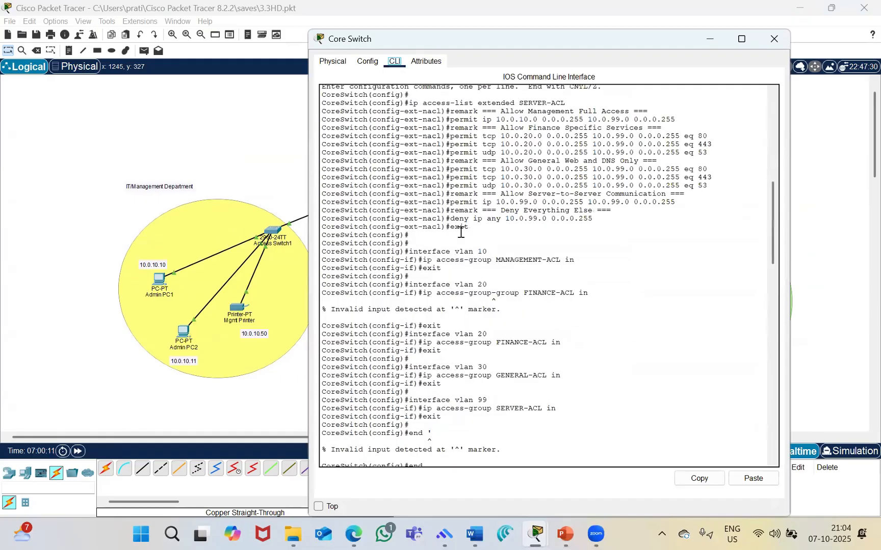
pyautogui.scroll(-15, 461, 232)
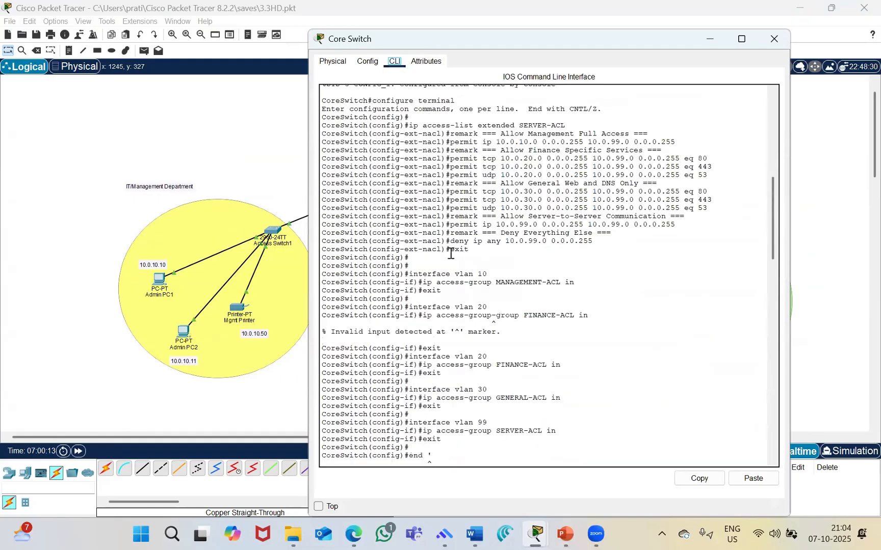
pyautogui.scroll(-20, 383, 180)
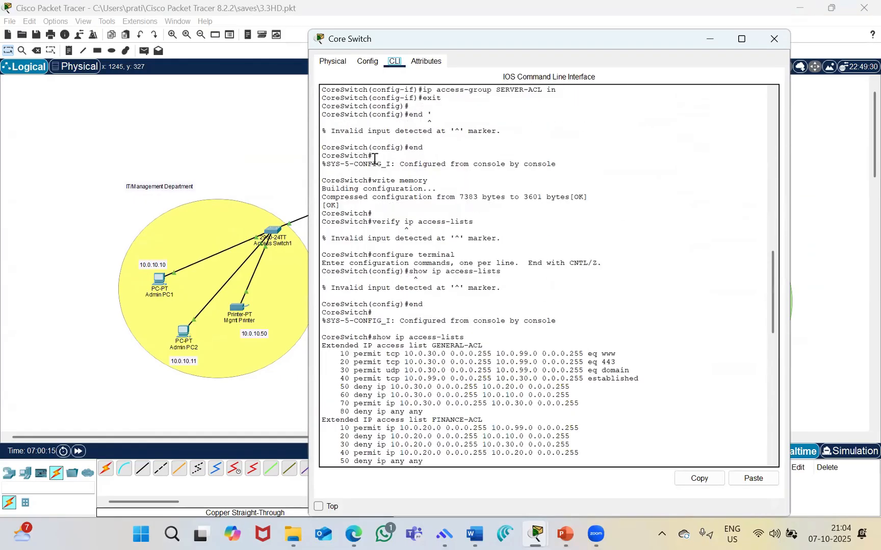
pyautogui.scroll(18, 429, 261)
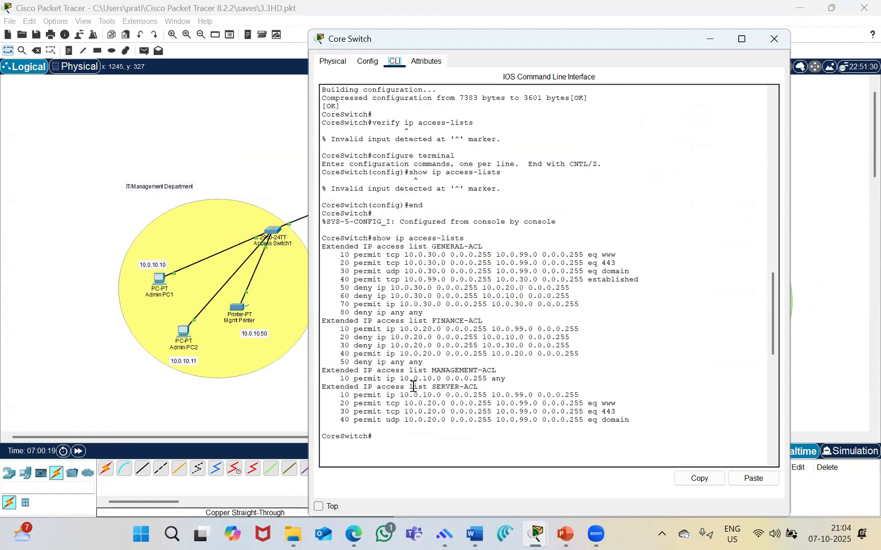
pyautogui.moveTo(325, 250); pyautogui.dragTo(597, 321)
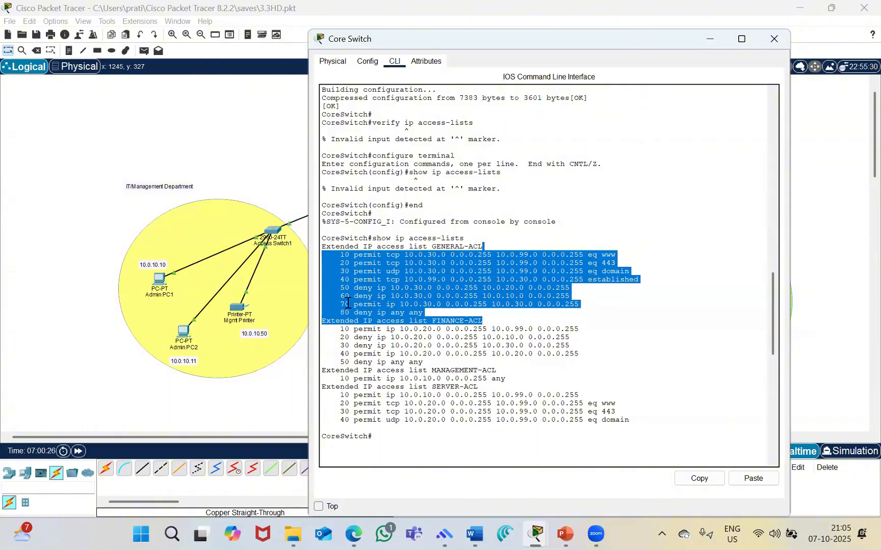
pyautogui.moveTo(348, 306); pyautogui.dragTo(410, 310)
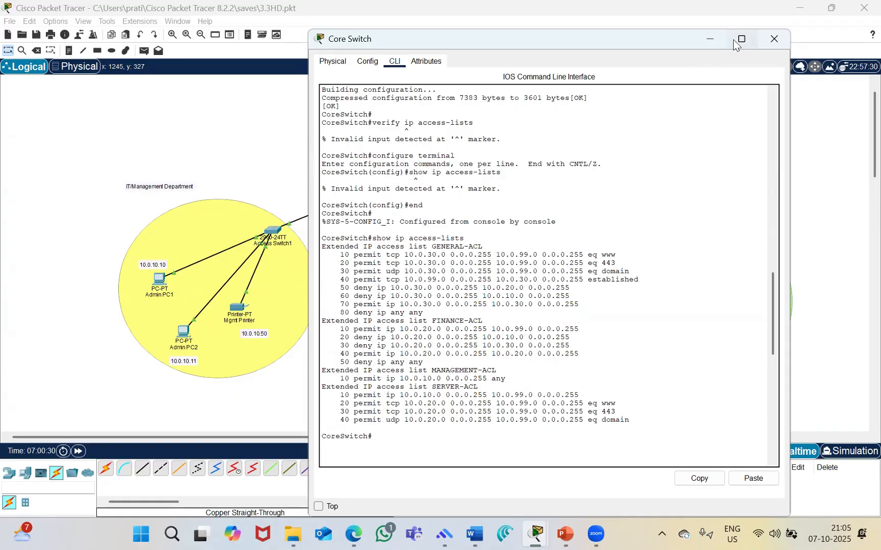
pyautogui.moveTo(735, 44)
pyautogui.click(712, 39)
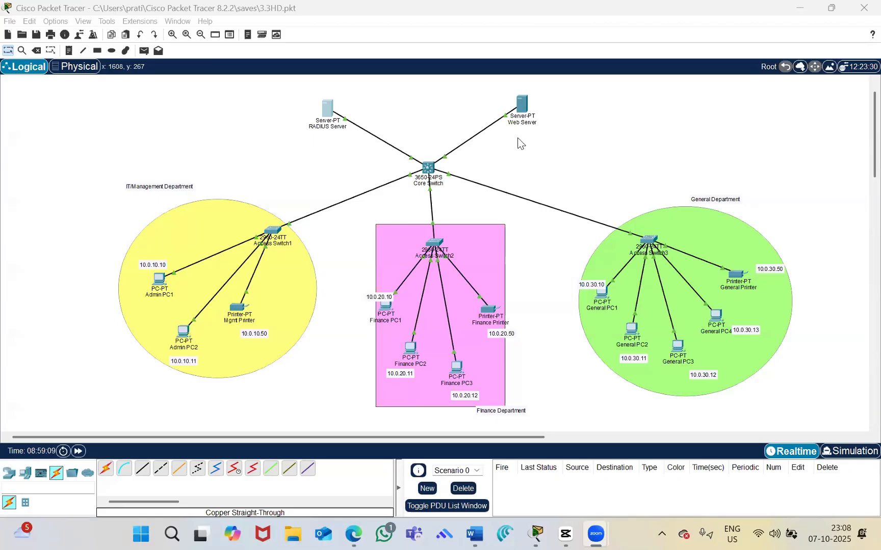
# Examine the RADIUS Server's AAA service settings, including the client entry and user accounts, and close the server window
pyautogui.click(327, 109)
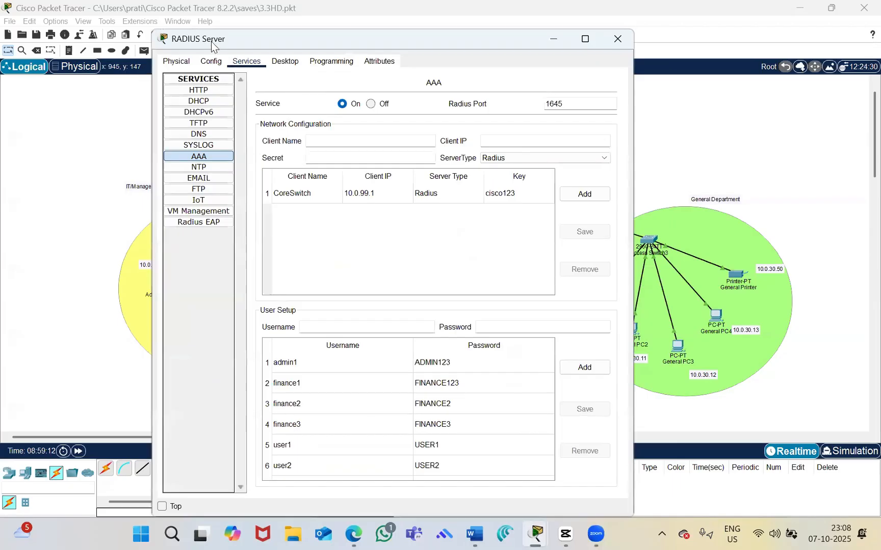
pyautogui.moveTo(215, 42); pyautogui.dragTo(251, 61)
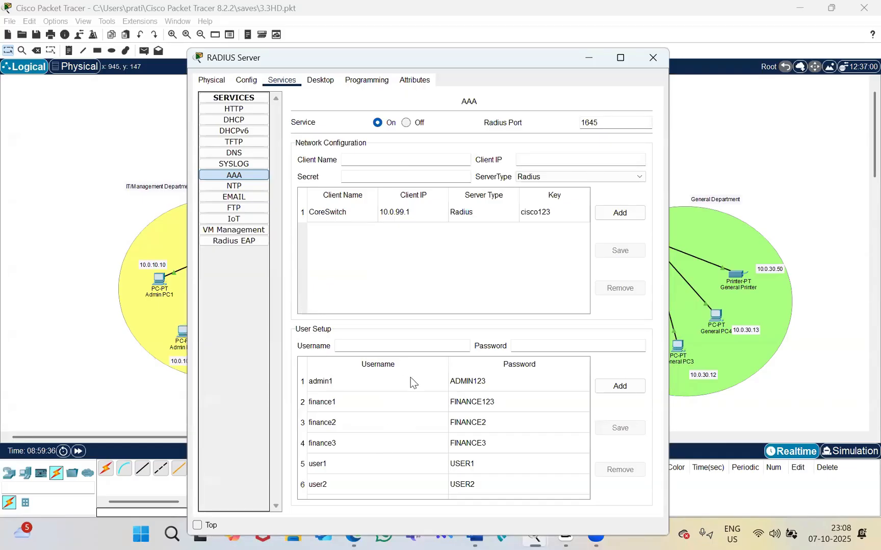
pyautogui.scroll(-1, 402, 385)
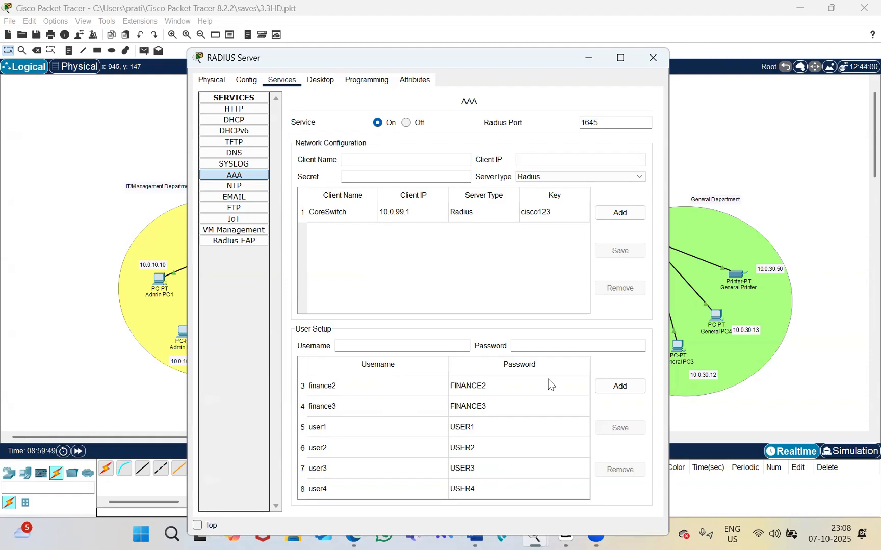
pyautogui.scroll(2, 443, 399)
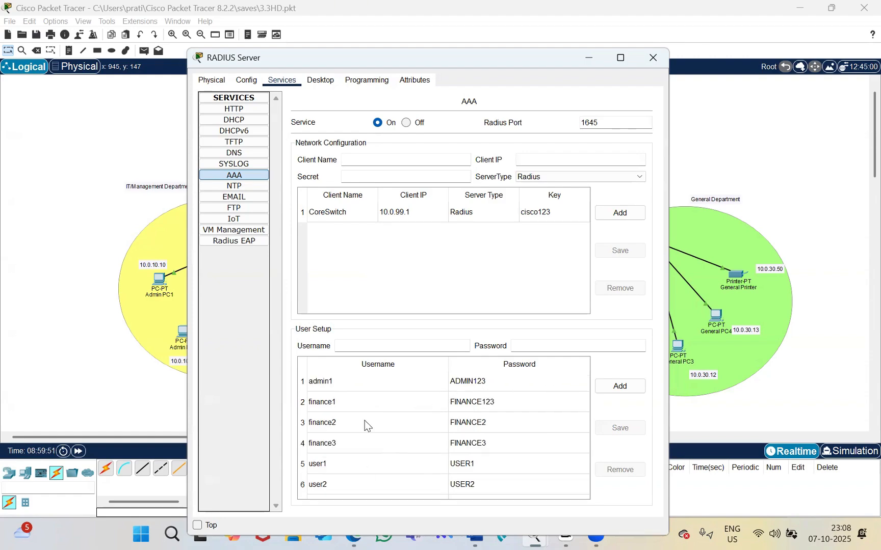
pyautogui.scroll(-2, 365, 424)
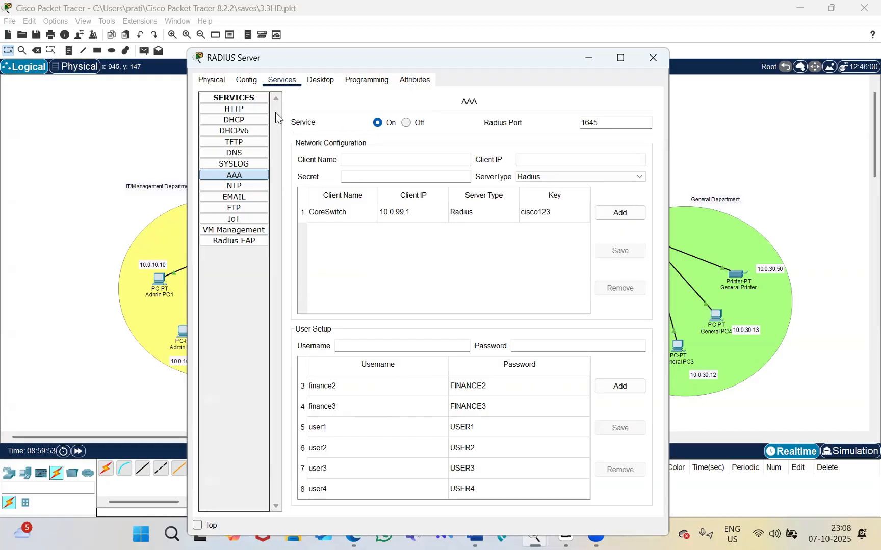
pyautogui.click(242, 177)
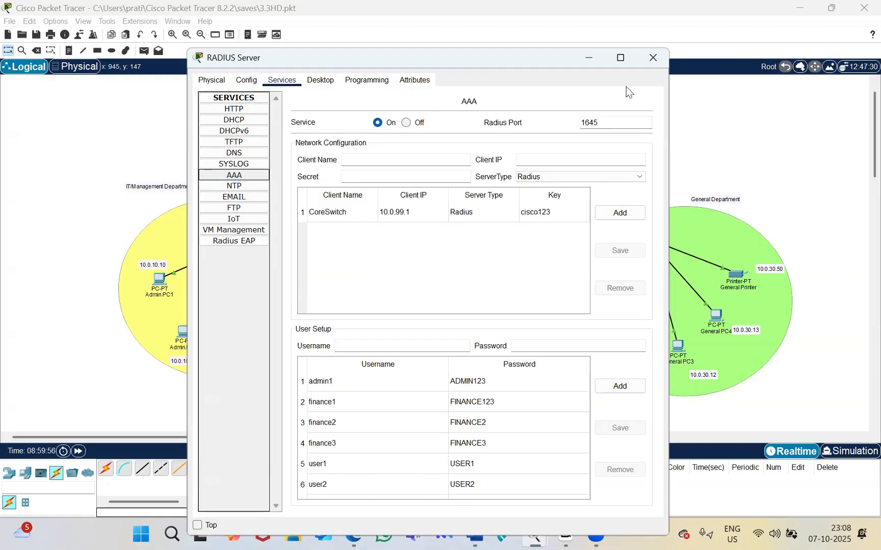
pyautogui.click(652, 57)
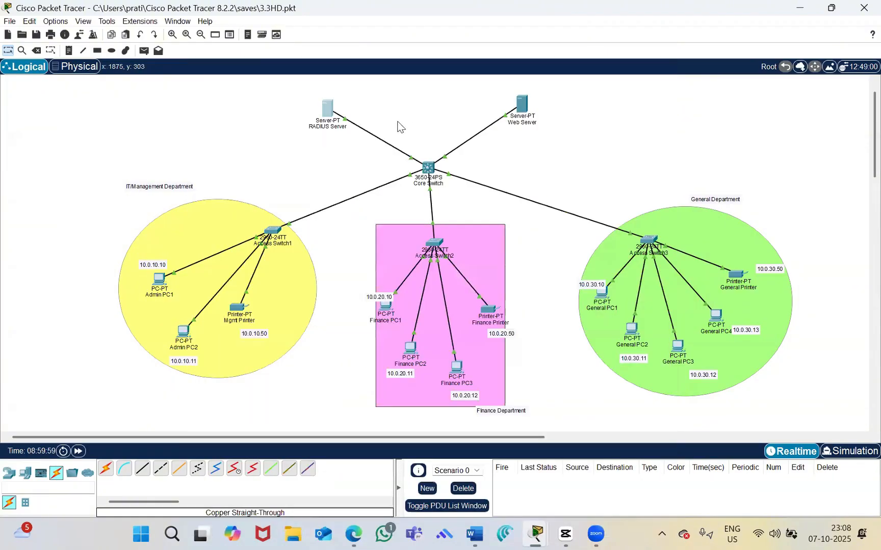